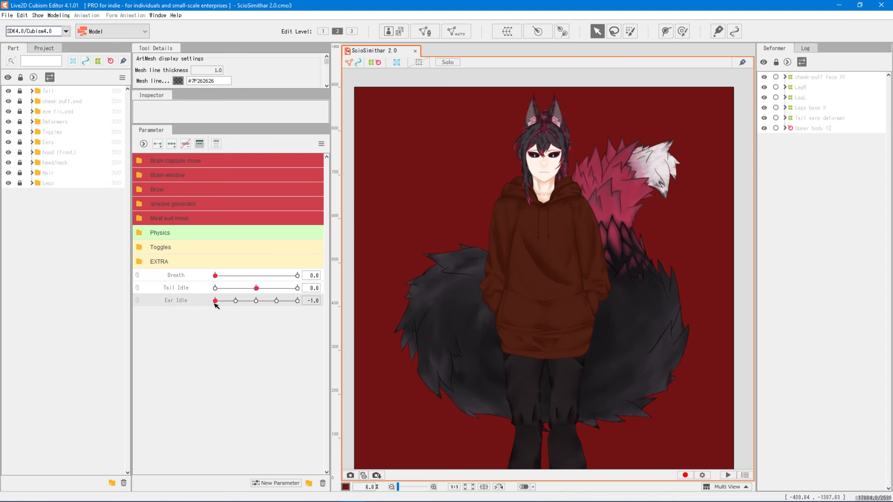
Step: Switch to the Animation workspace and create a new animation of the model with SDK (Unity) as the target version
drag(215, 300, 346, 302)
click(127, 31)
click(126, 56)
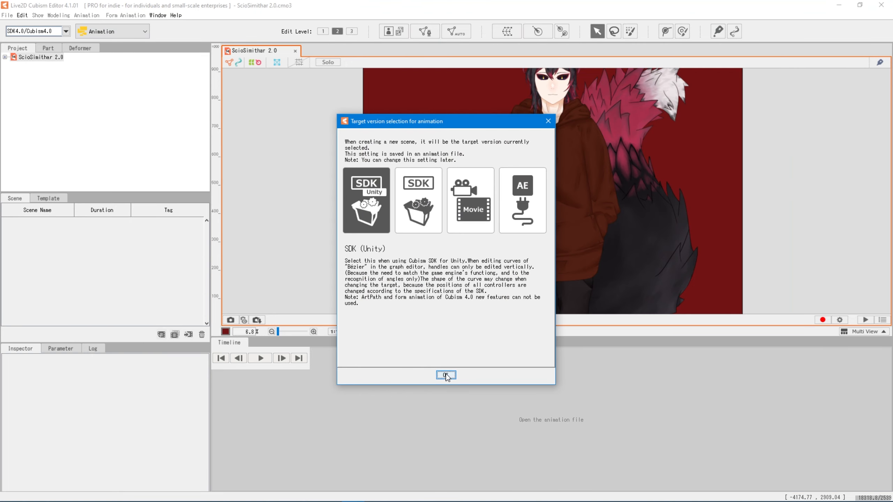
click(446, 375)
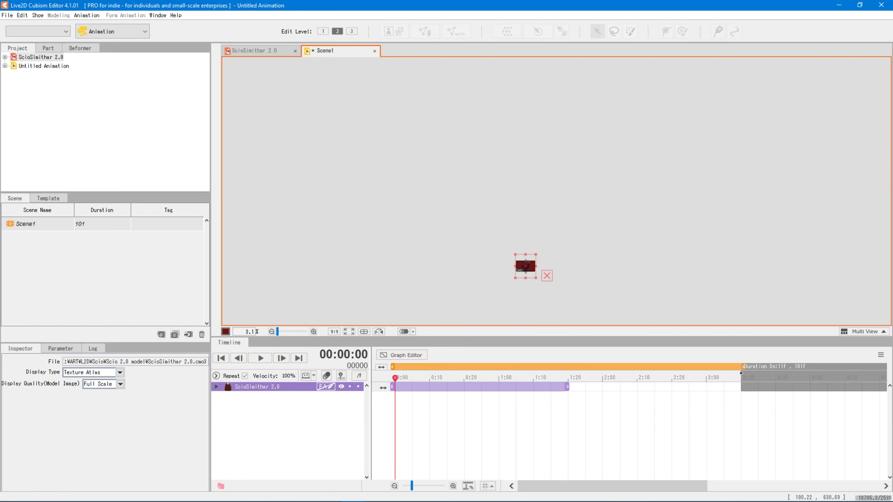
scroll(520, 267, up, 5)
scroll(602, 202, up, 3)
click(709, 195)
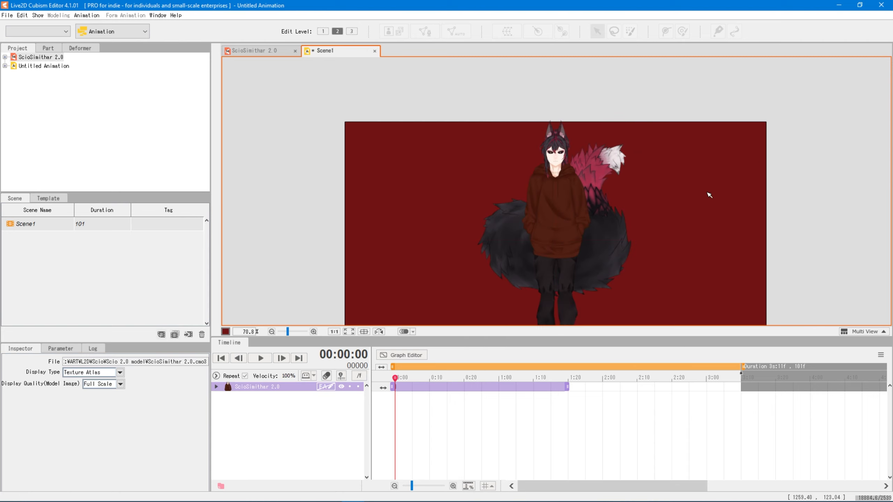
Step: Enter "Idle animation" as the scene name and save the file as Untitled Animation.can3, overwriting the existing one
click(32, 224)
key(BackSpace)
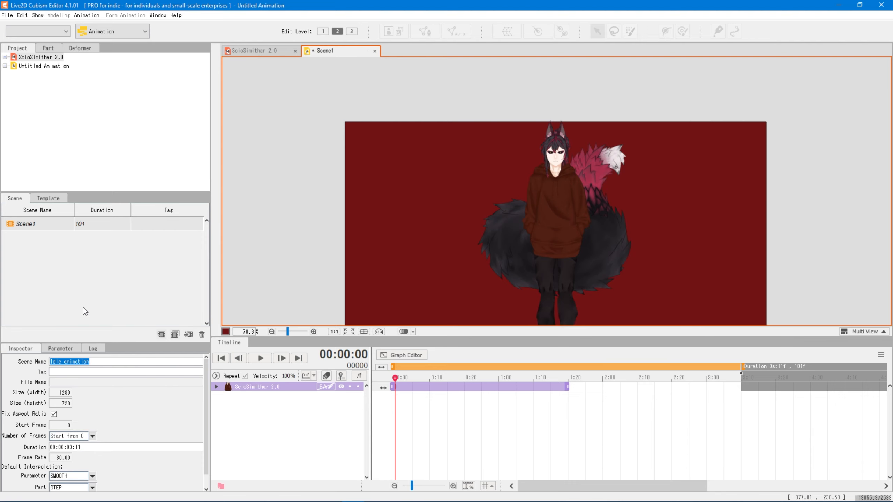
key(ctrl+s)
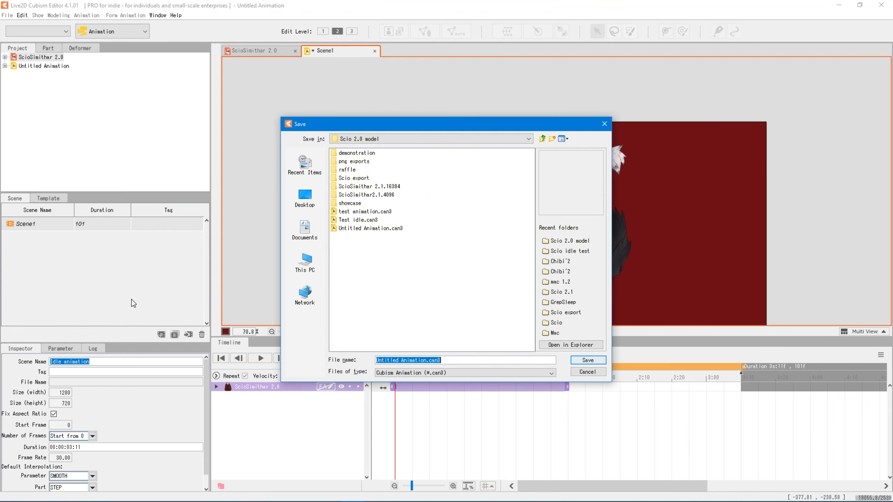
click(588, 361)
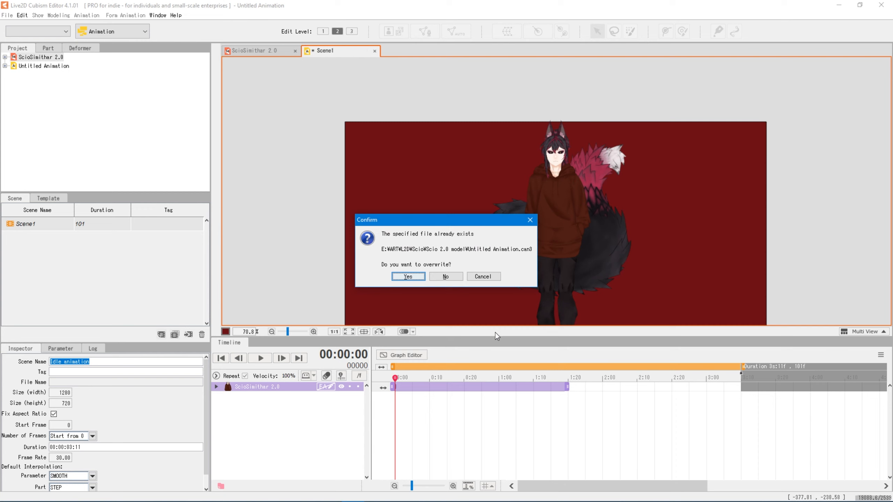
click(407, 277)
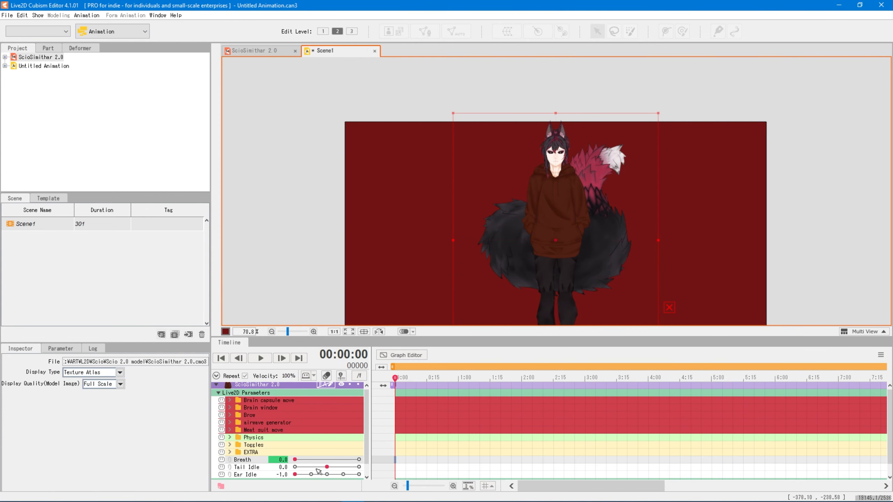
Step: Keyframe Tail Idle at -1.0 on 0:00, 1.0 on 2:15 and -1.0 on 5:00
click(396, 468)
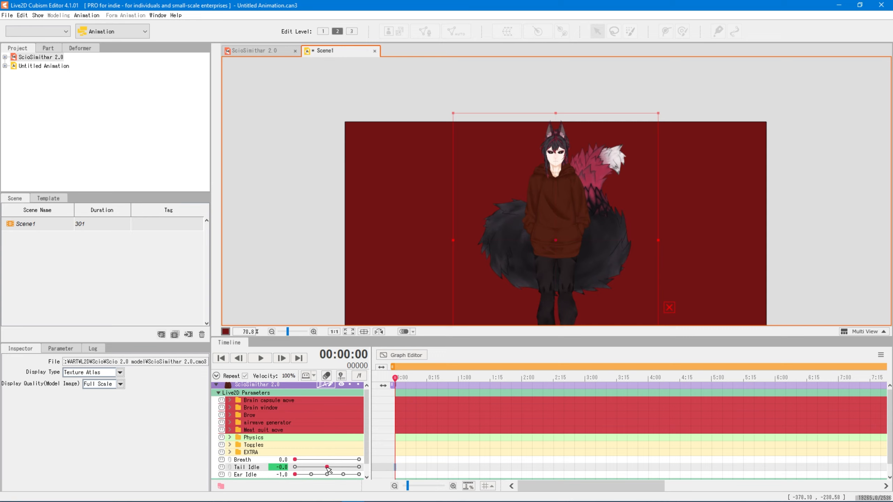
drag(327, 466, 271, 480)
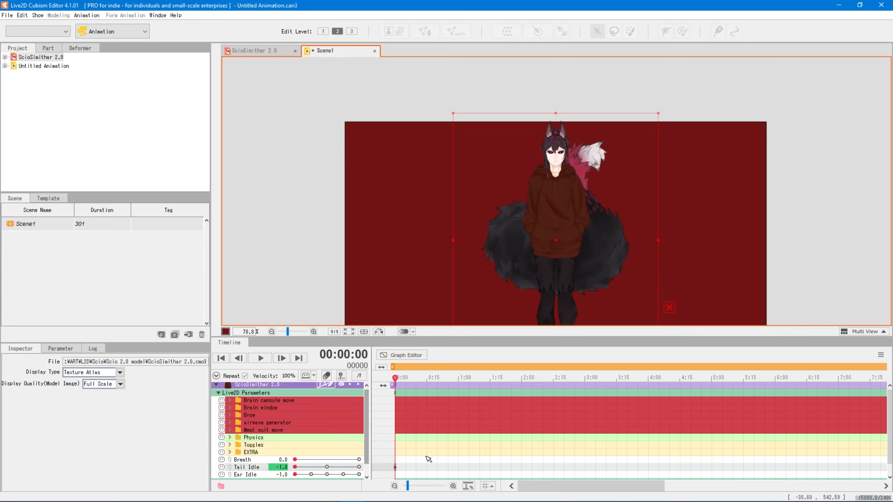
drag(506, 377, 556, 381)
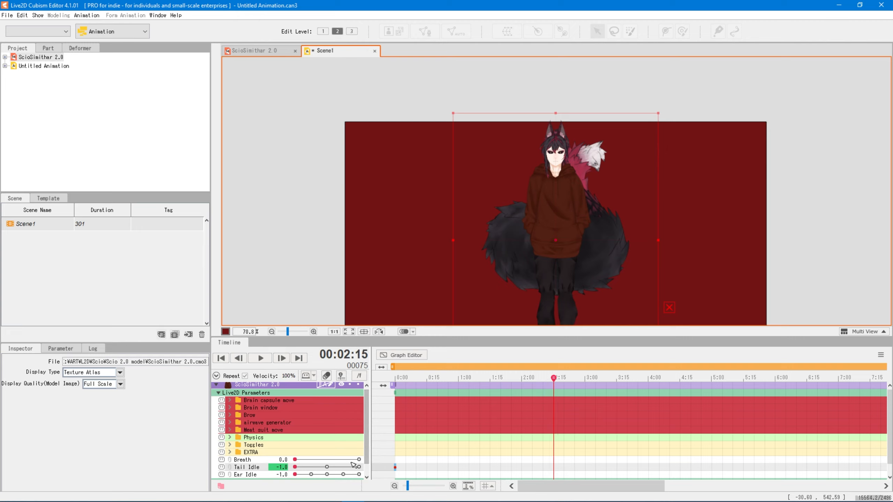
drag(353, 465, 368, 472)
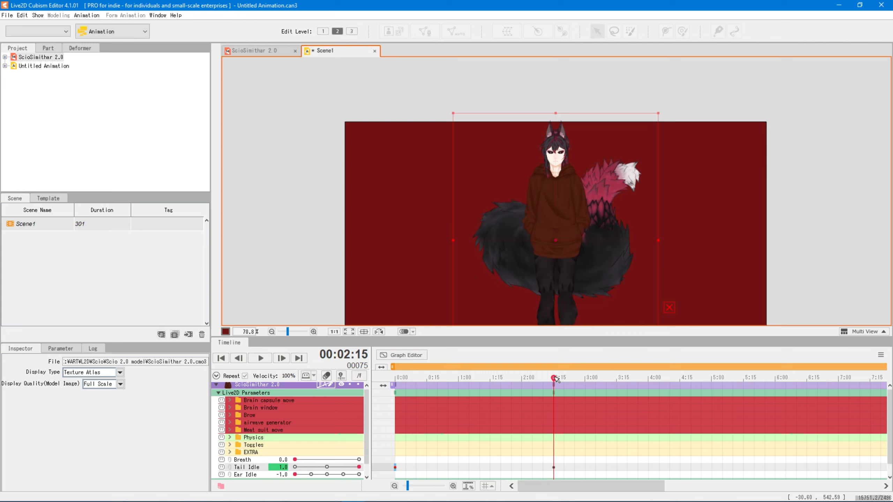
drag(555, 379, 713, 376)
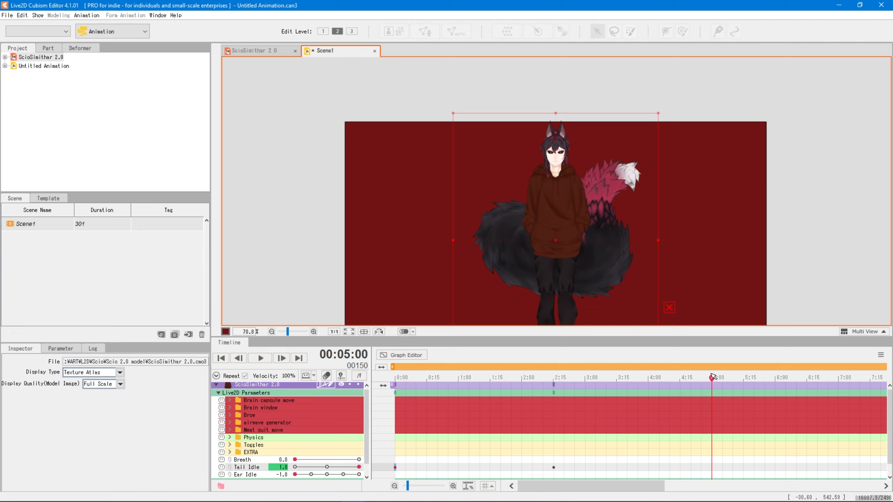
drag(336, 469, 268, 475)
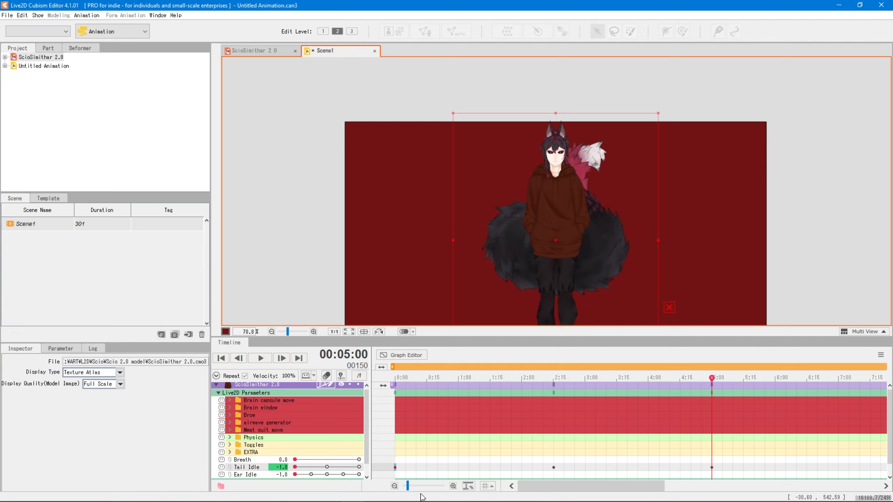
Step: Show the Tail Idle curve in the Graph Editor and play the tail animation from the start
click(402, 355)
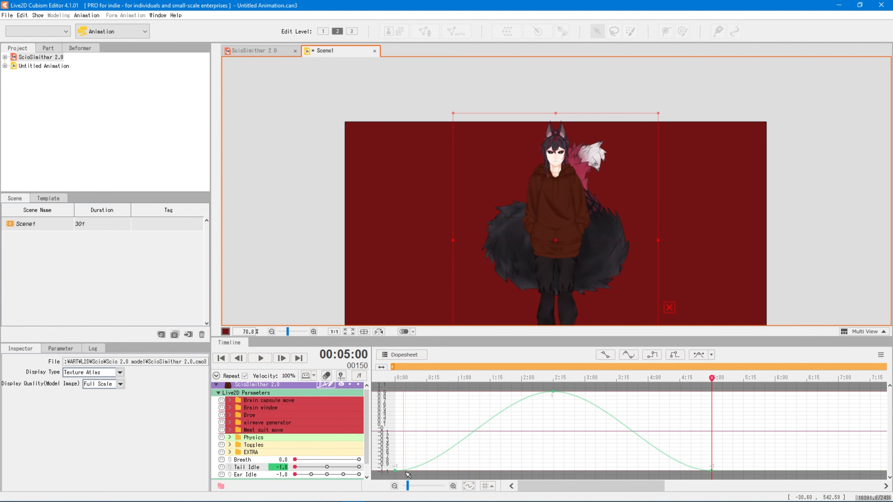
click(395, 378)
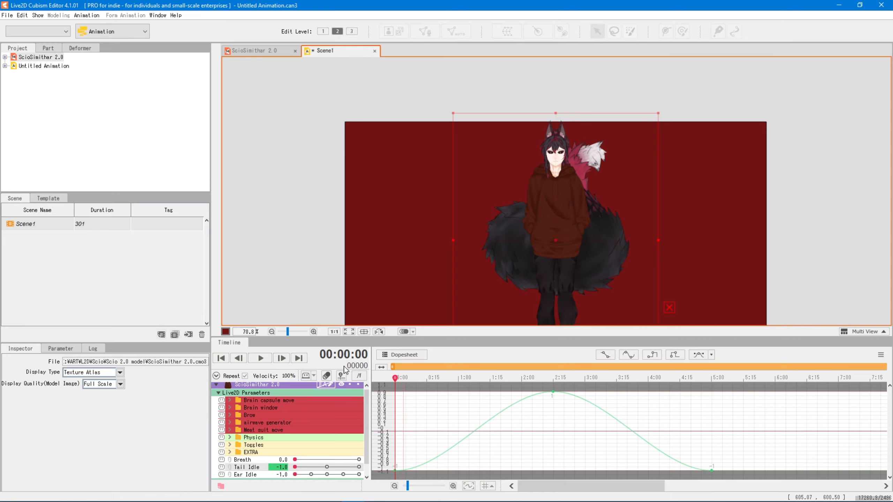
click(259, 358)
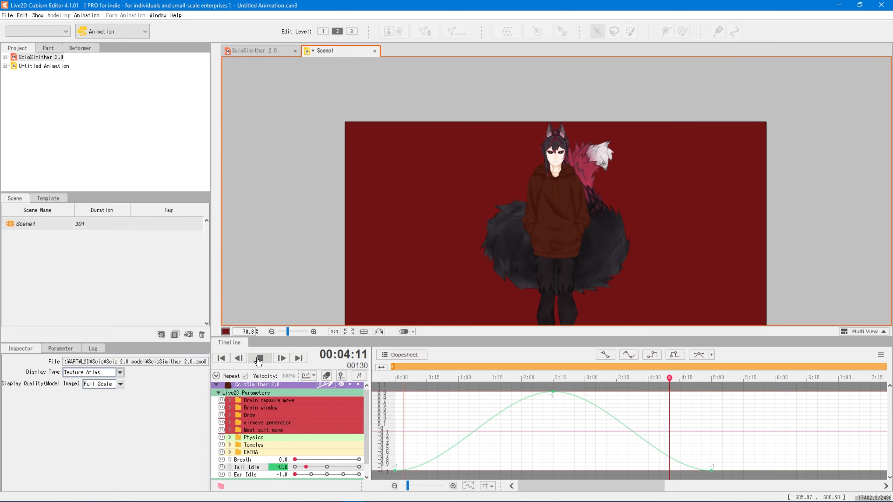
click(259, 358)
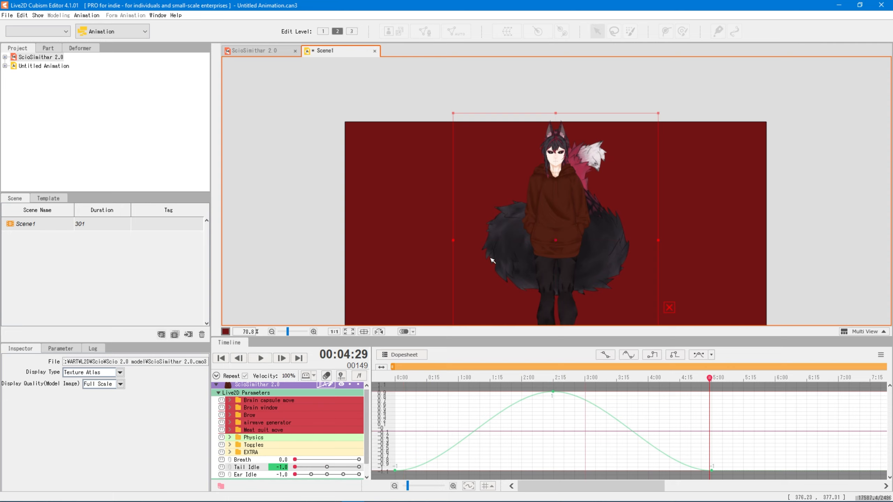
Step: Return to the Dopesheet and keyframe Ear Idle at -1.0 on 0:00 and 9:15, and at 1.0 on 10:00
click(253, 477)
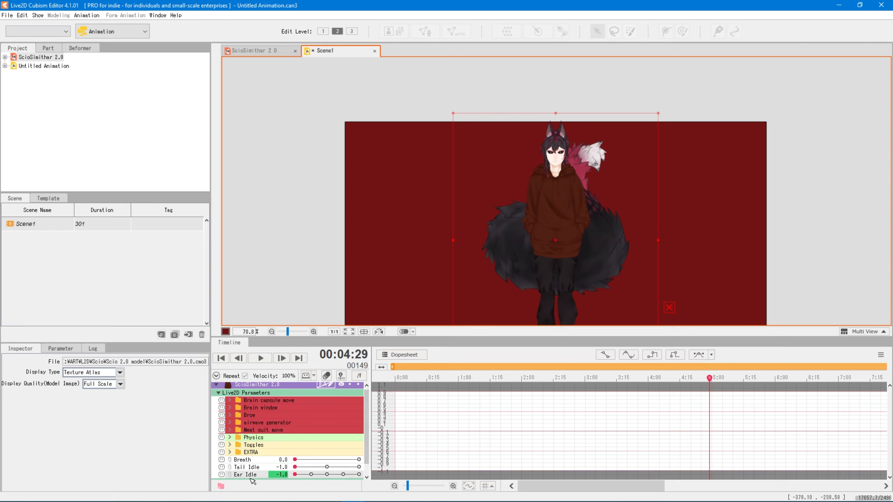
click(402, 359)
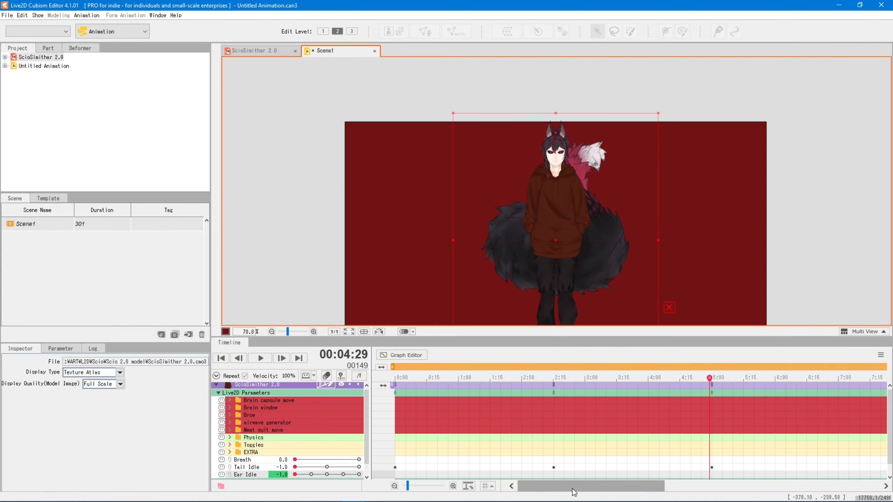
click(396, 478)
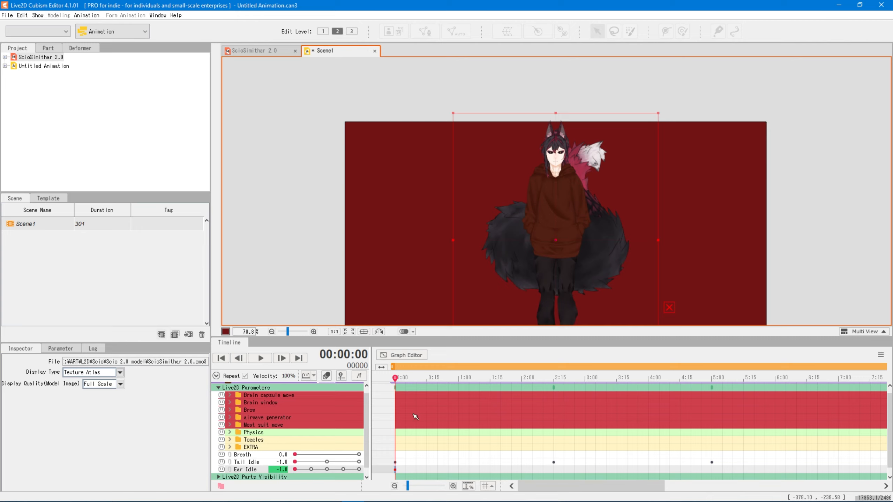
drag(558, 487, 654, 487)
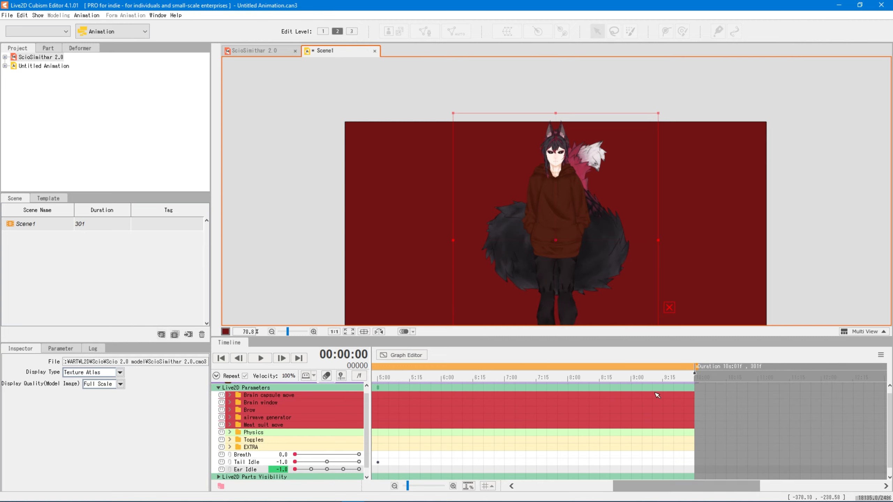
click(663, 378)
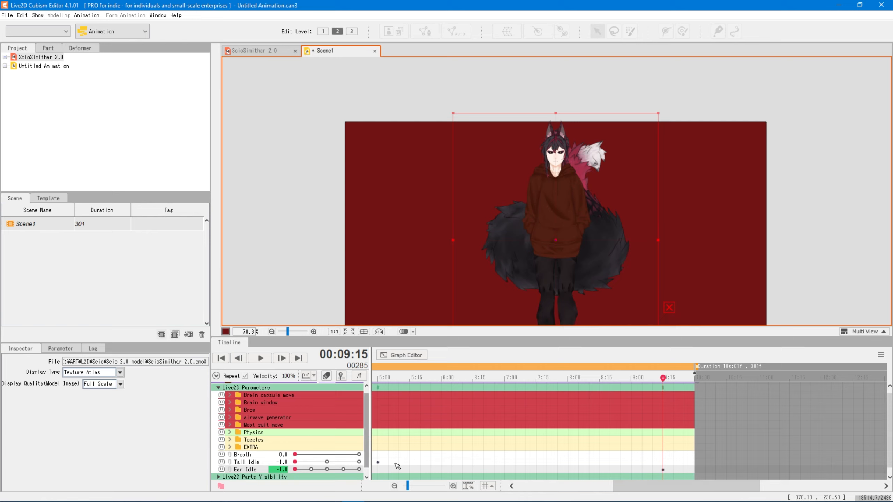
click(697, 473)
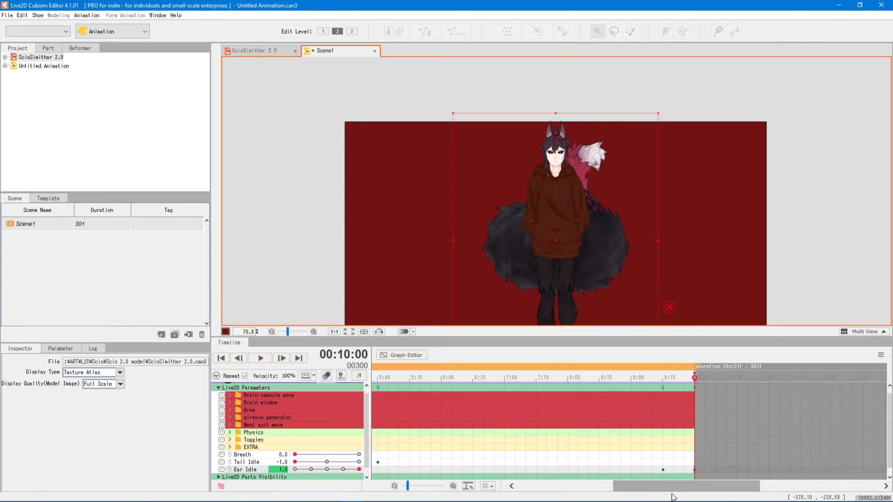
Step: Show the Ear Idle curve in the Graph Editor and play the animation from 7:10 to check the ear movement up close
click(402, 355)
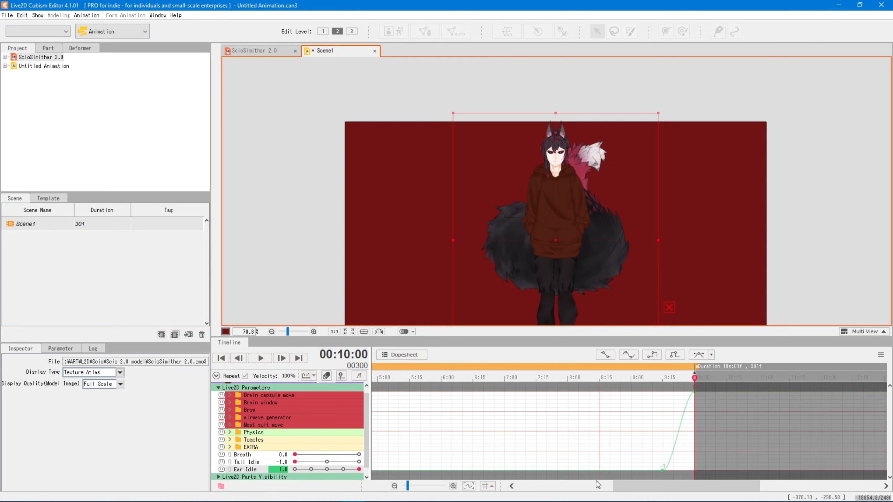
drag(408, 487, 402, 486)
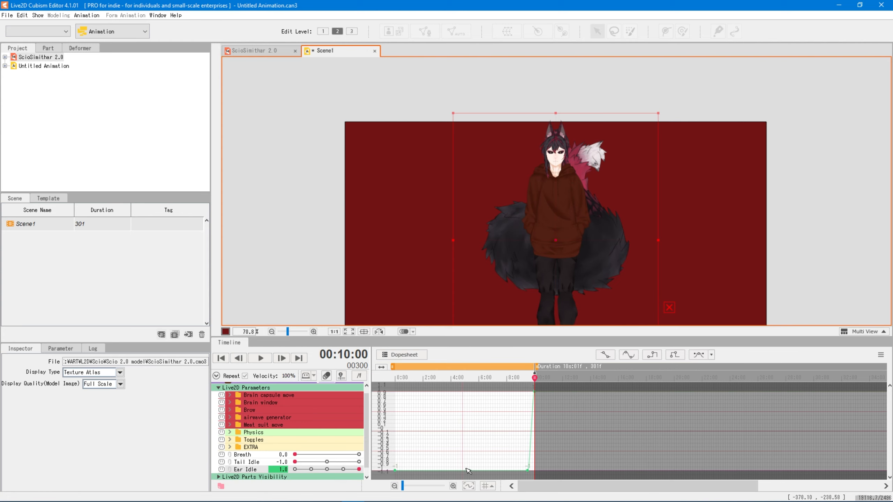
click(498, 378)
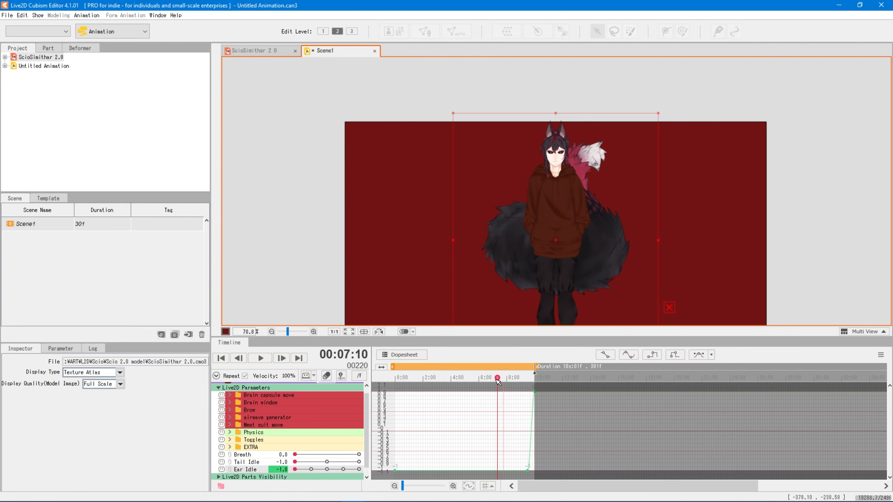
click(261, 358)
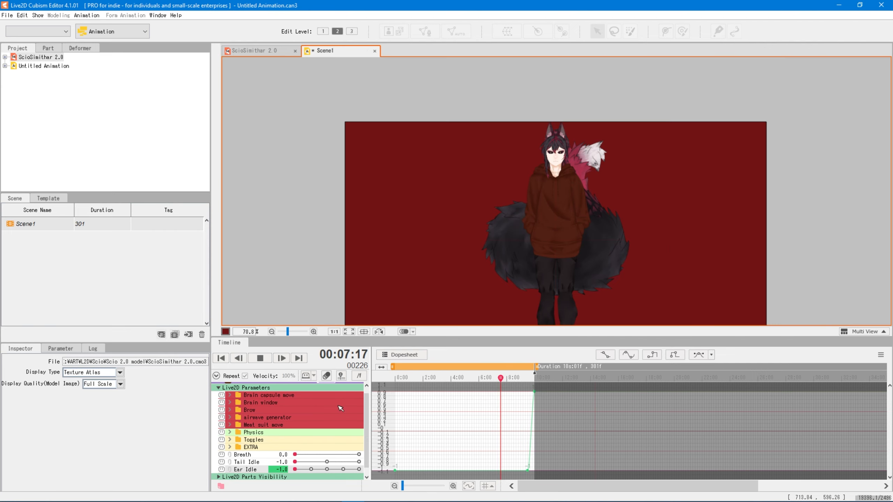
scroll(563, 134, up, 5)
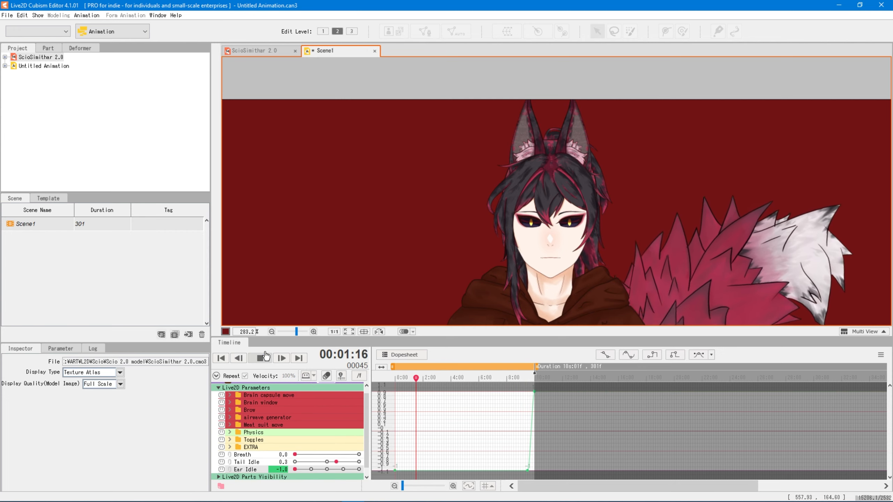
key(space)
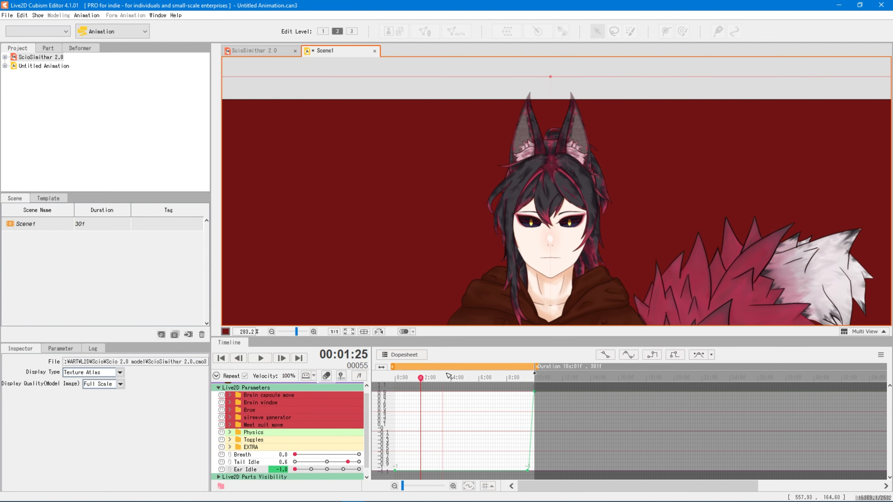
Step: Replay the animation from 5:18 with the upper body in view to check how the ears and tail loop
scroll(536, 197, down, 4)
scroll(506, 318, up, 2)
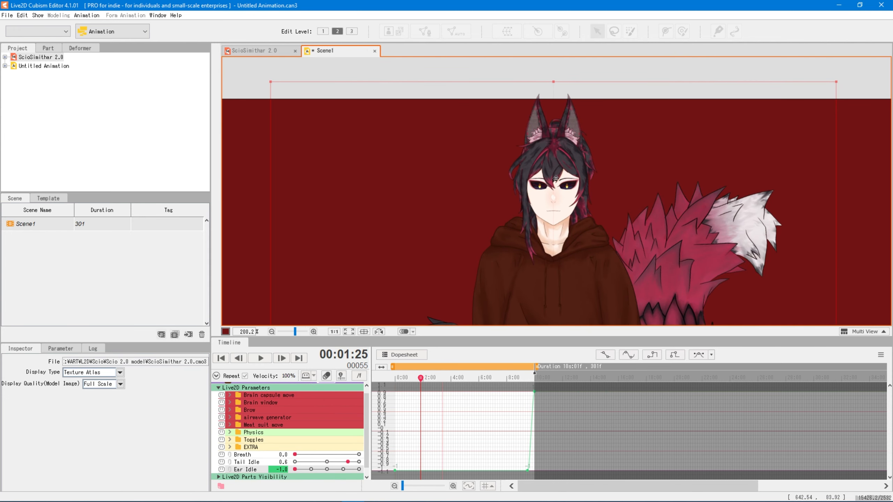
click(474, 377)
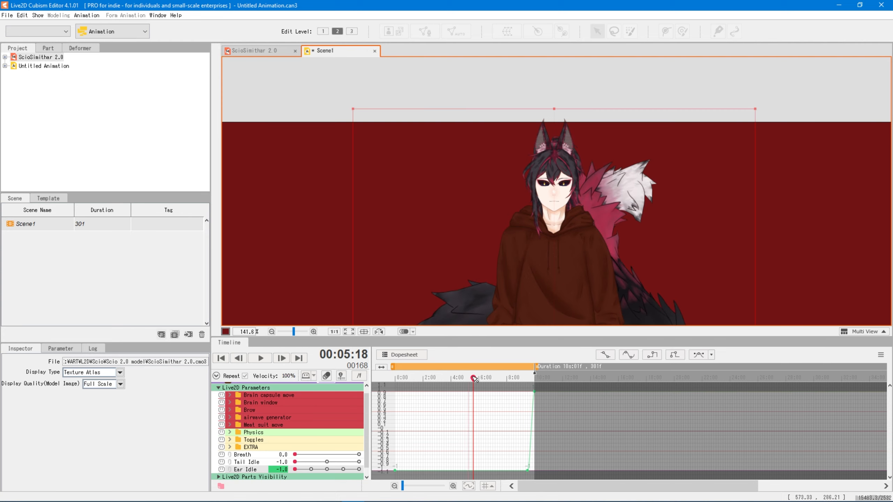
click(271, 360)
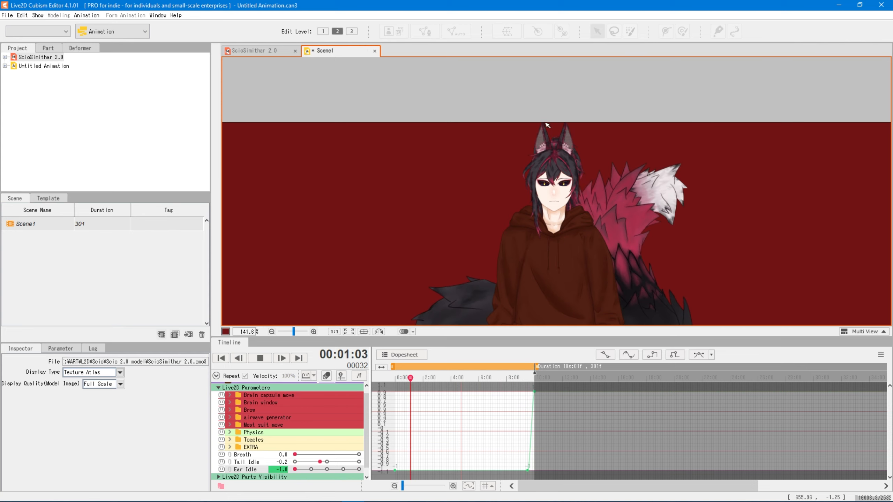
key(space)
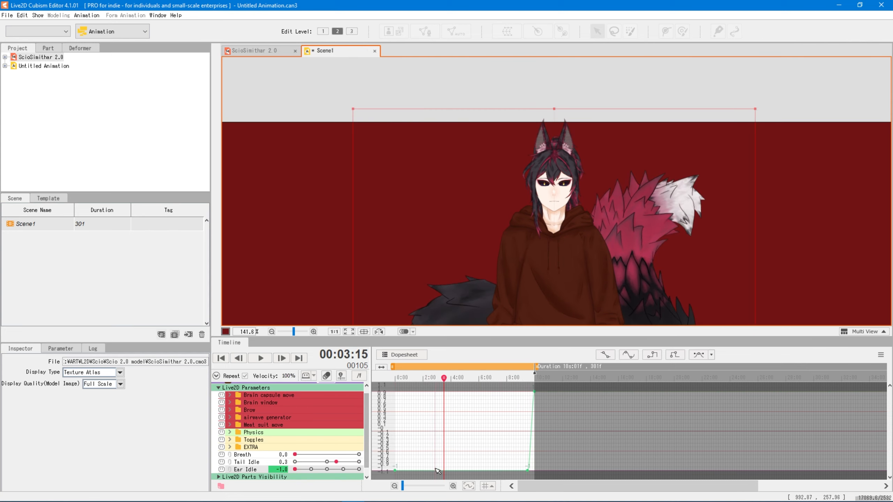
Step: Display the Tail Idle curve over the full scene duration in the Graph Editor
drag(403, 487, 405, 487)
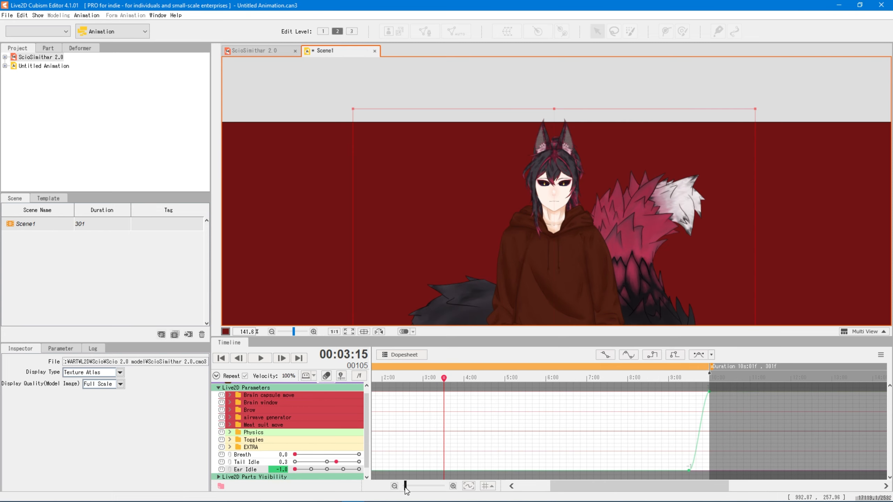
click(248, 462)
scroll(603, 447, left, 5)
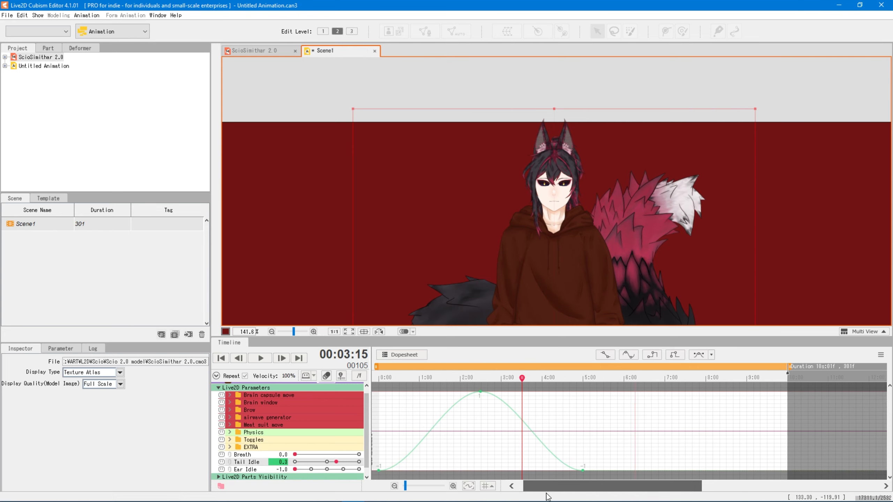
Step: Copy the Tail Idle keyframes from the peak at 2:15 through 5:00 and paste them at 7:15
drag(611, 471, 427, 385)
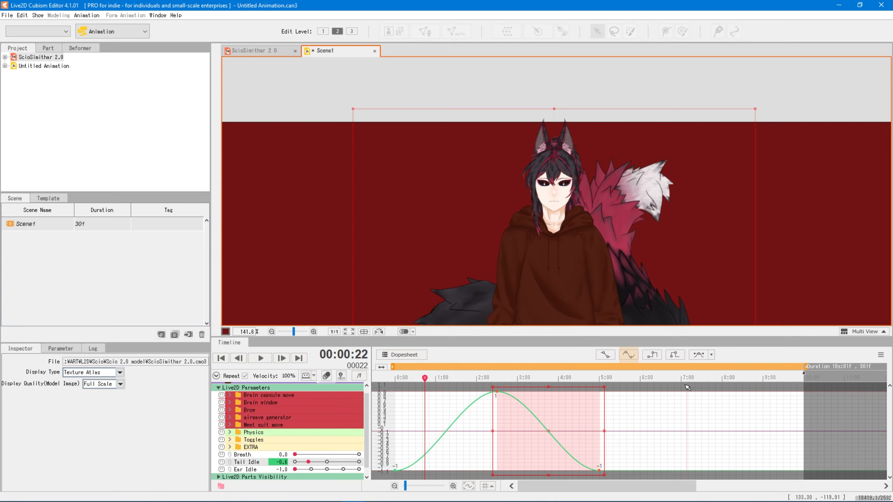
click(706, 381)
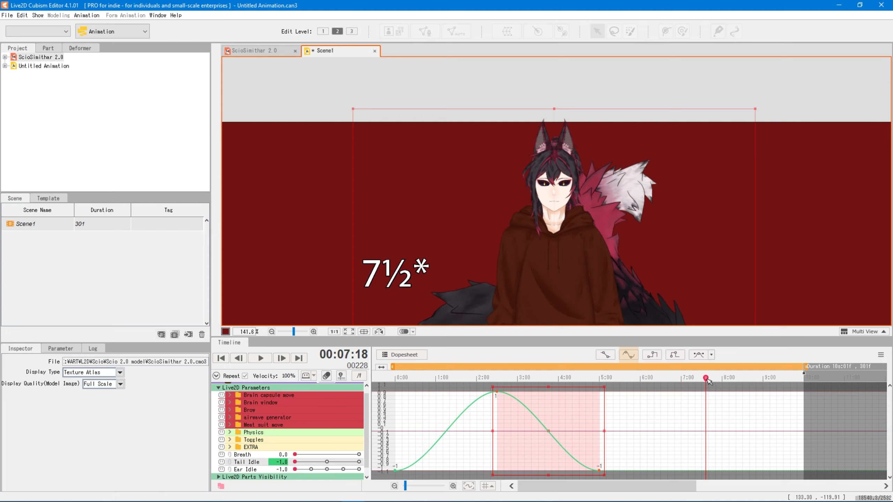
drag(707, 382, 703, 384)
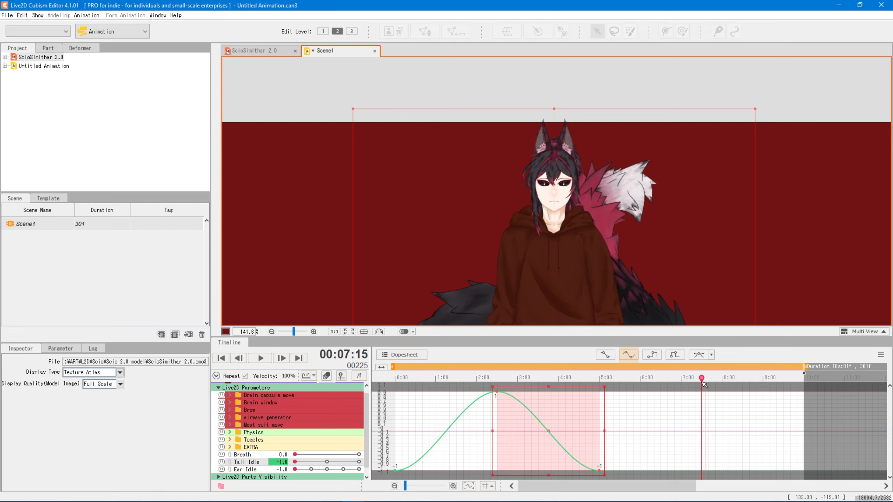
key(ctrl+v)
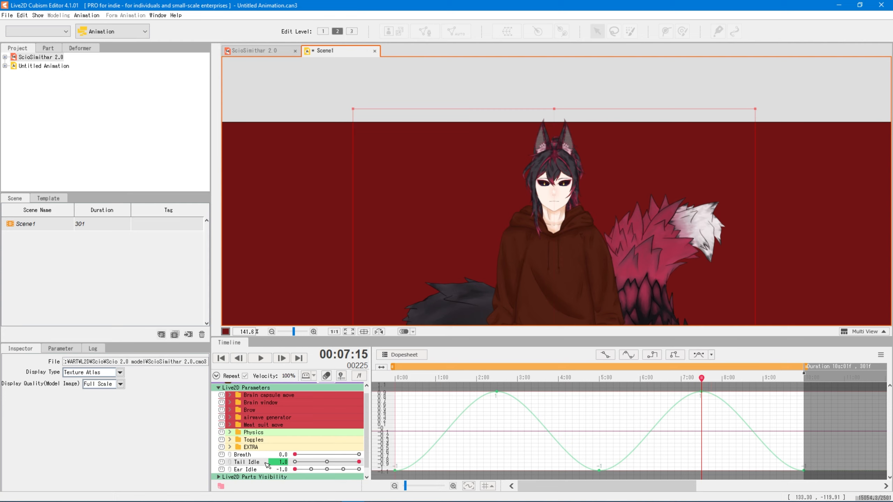
Step: Show the Ear Idle curve and play the scene to check the tail and ear motion as it loops
click(250, 469)
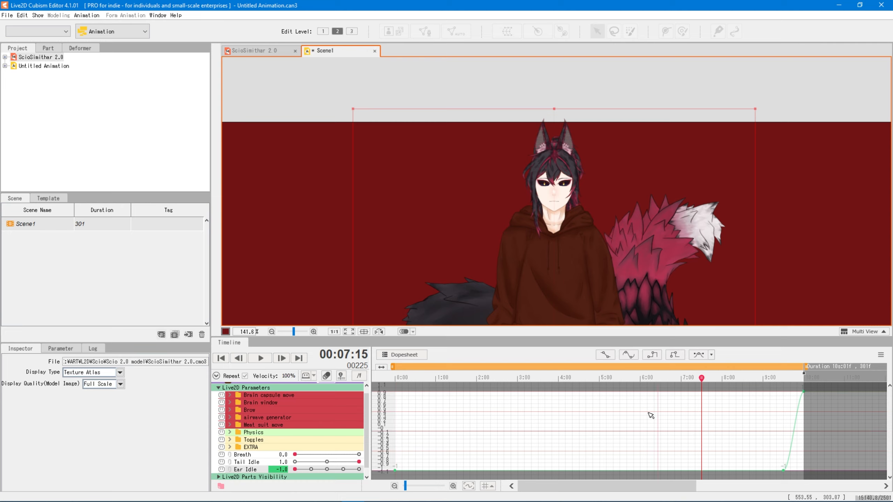
key(space)
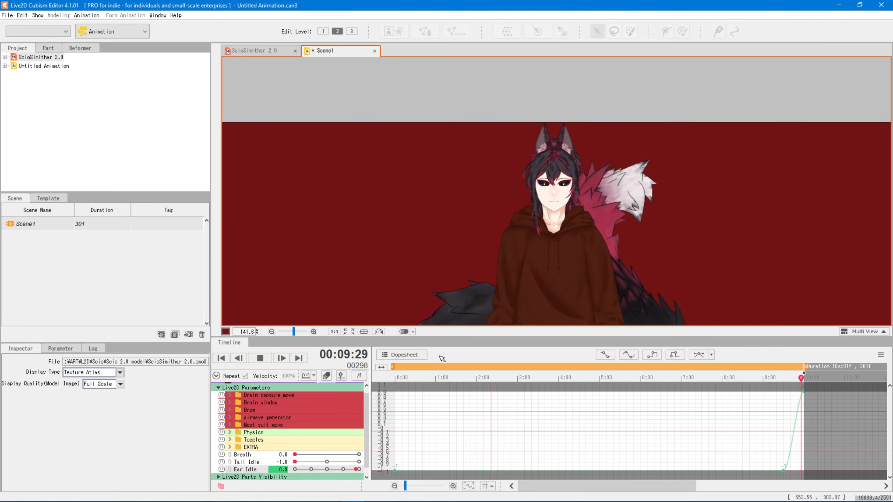
click(260, 358)
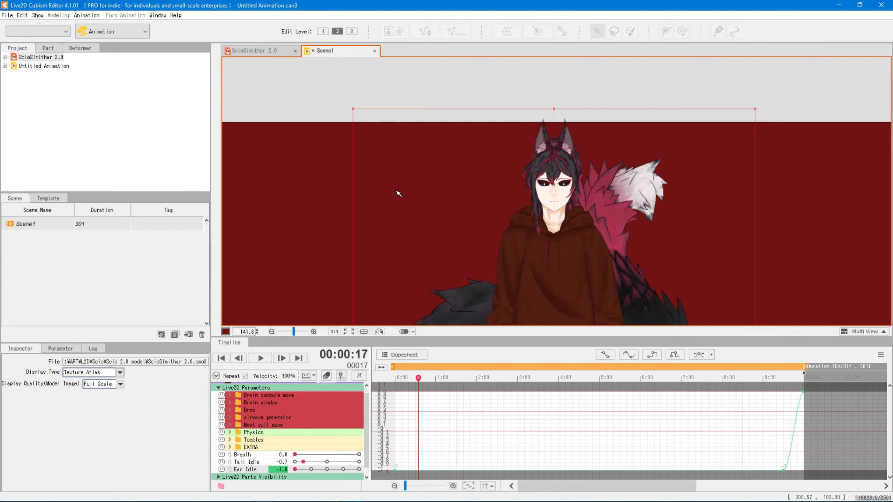
Step: Save the animation and open the Physics/Scene Blending Settings of the ScioSimithar 2.0 model
key(ctrl+s)
click(248, 51)
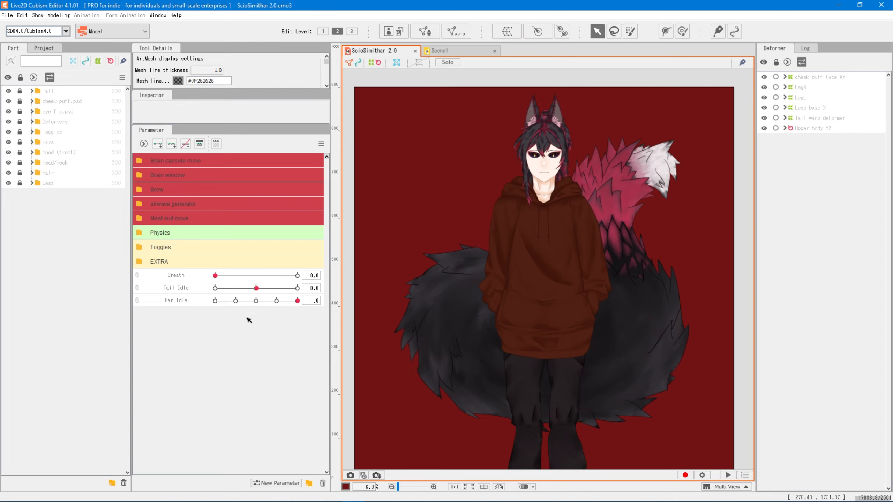
click(56, 15)
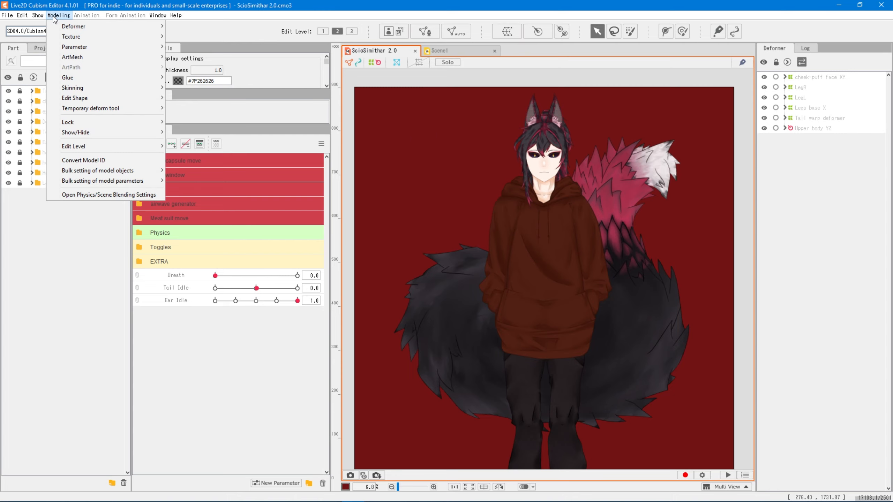
click(94, 195)
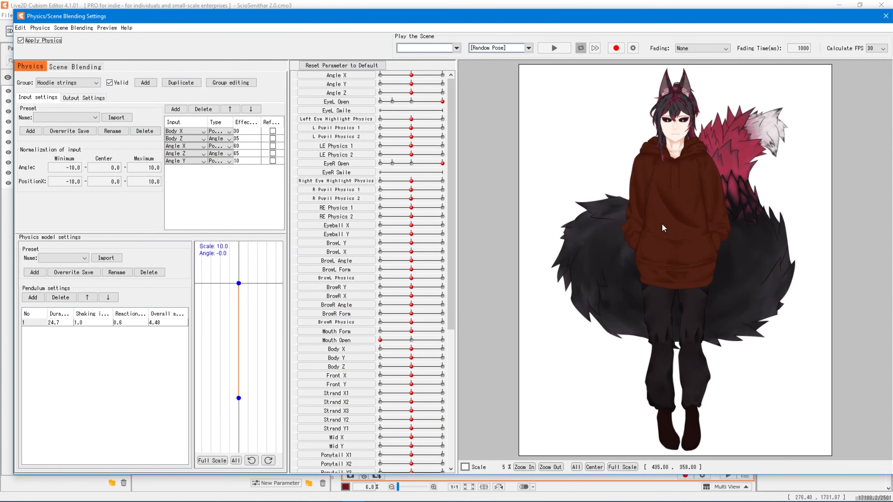
Step: Link the model to the imported Untitled Animation.can3 in the cmo3-can3 linkage settings, with Scio-MASTER as the relative model
click(71, 30)
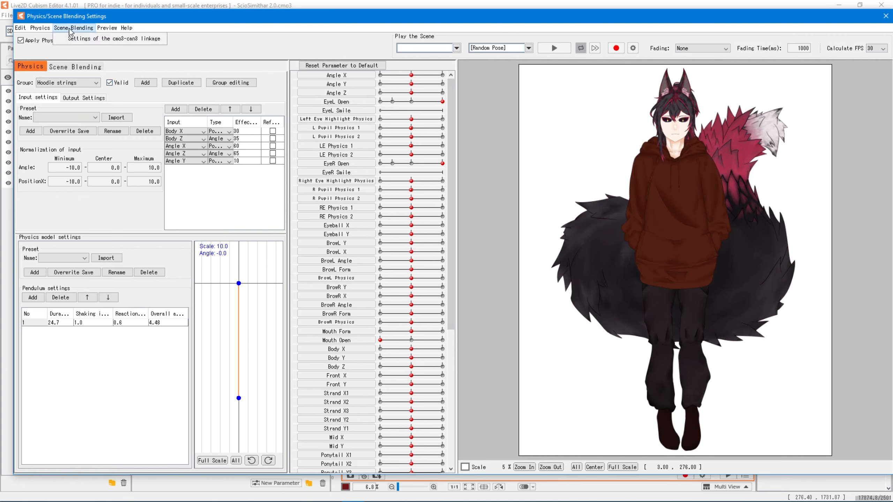
click(92, 40)
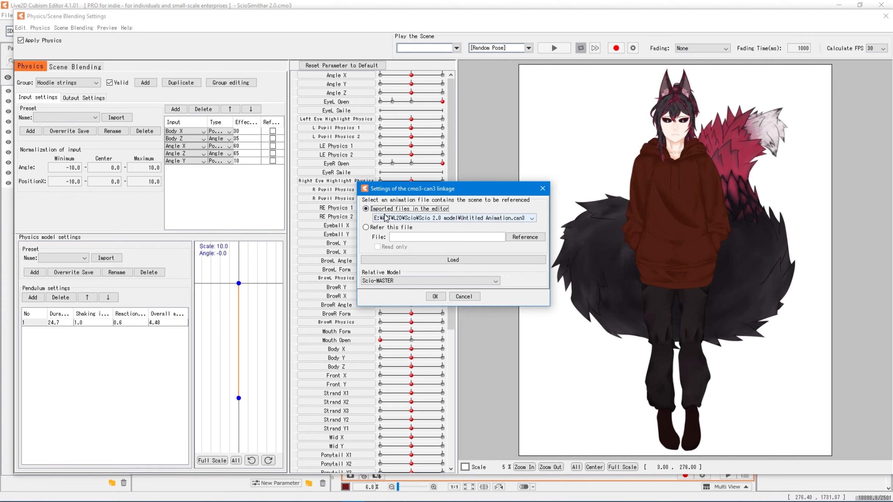
click(495, 219)
click(496, 218)
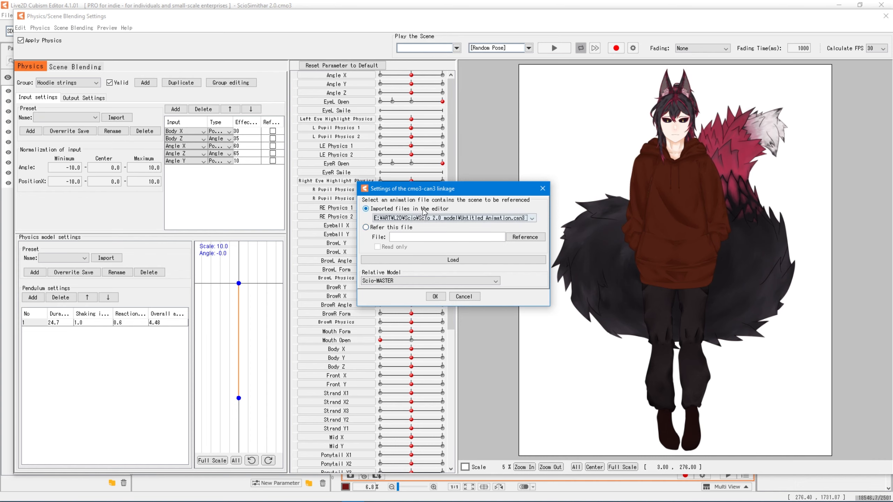
click(434, 297)
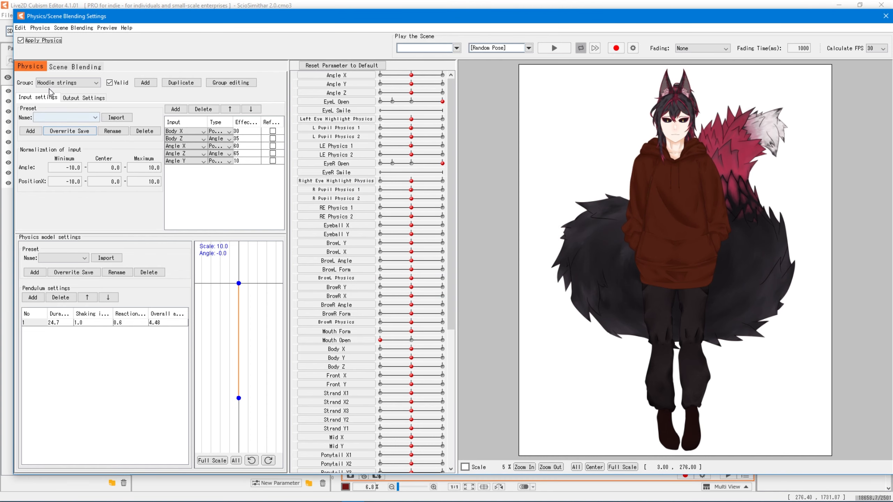
Step: Create a scene blending playlist with the default name and add Scene1 to it
click(73, 70)
click(118, 101)
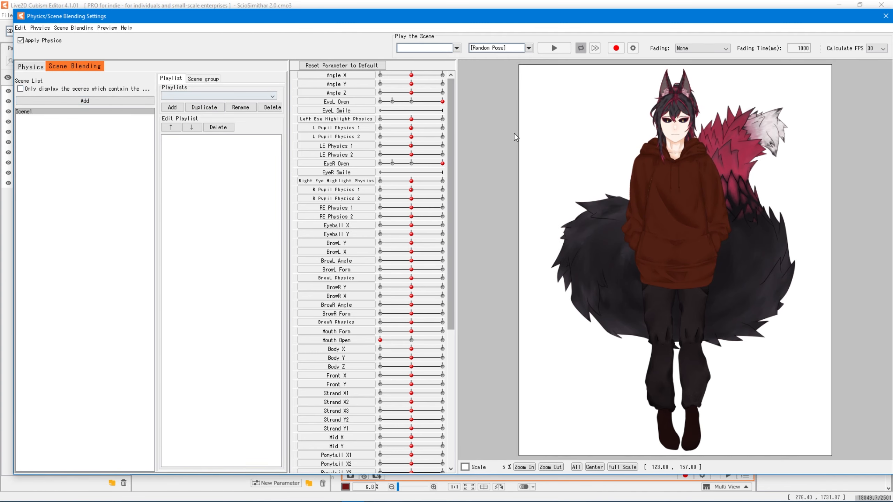
click(171, 107)
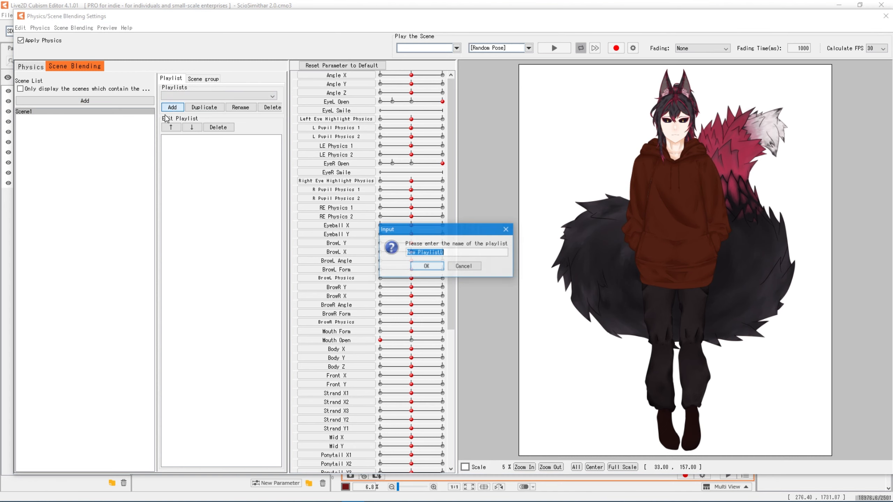
click(424, 266)
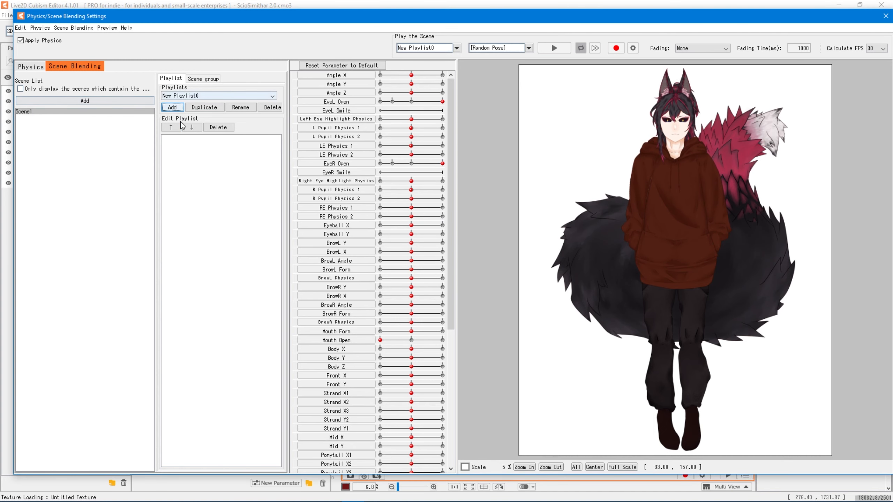
click(72, 101)
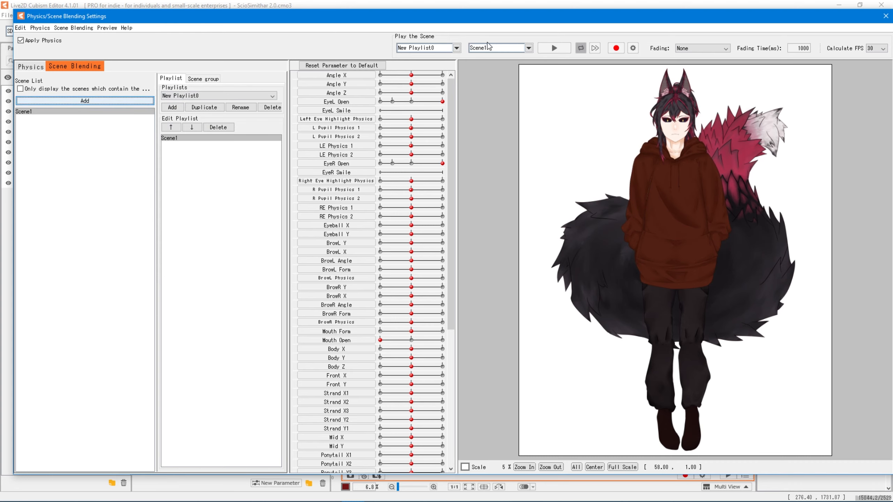
Step: Preview Scene1 on the model in the scene blending settings, stop playback and close the settings window
click(521, 49)
click(554, 48)
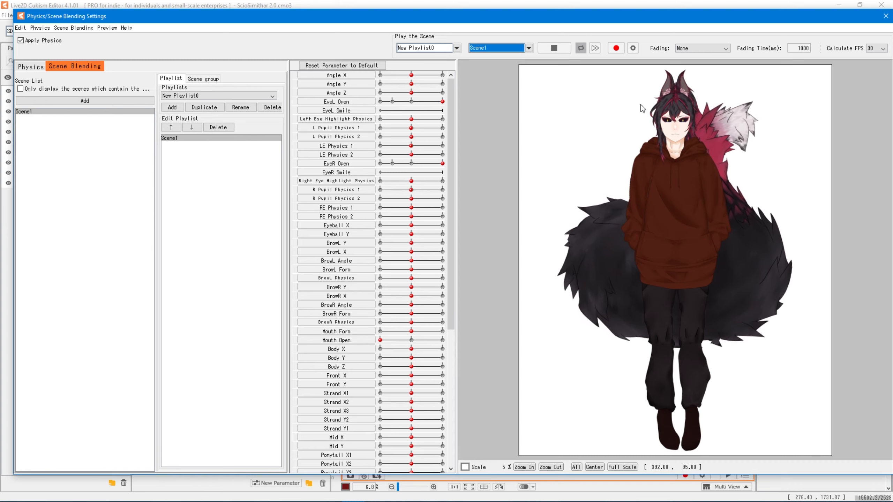
click(555, 48)
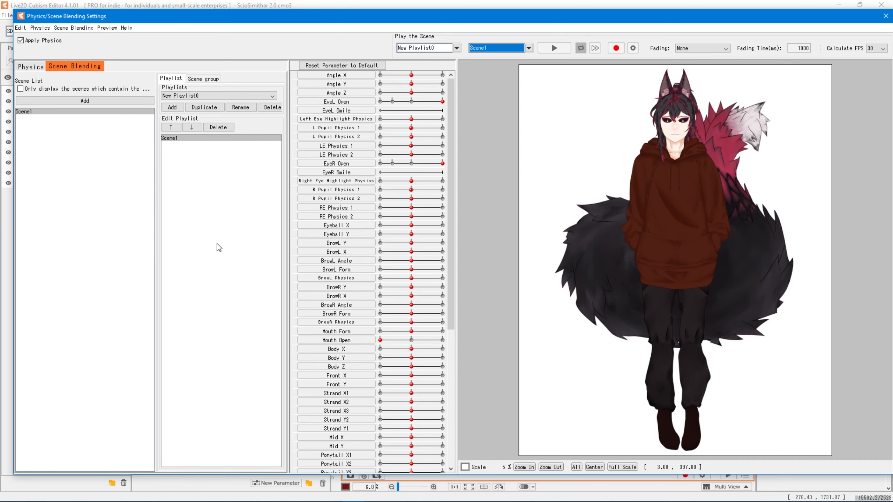
click(885, 16)
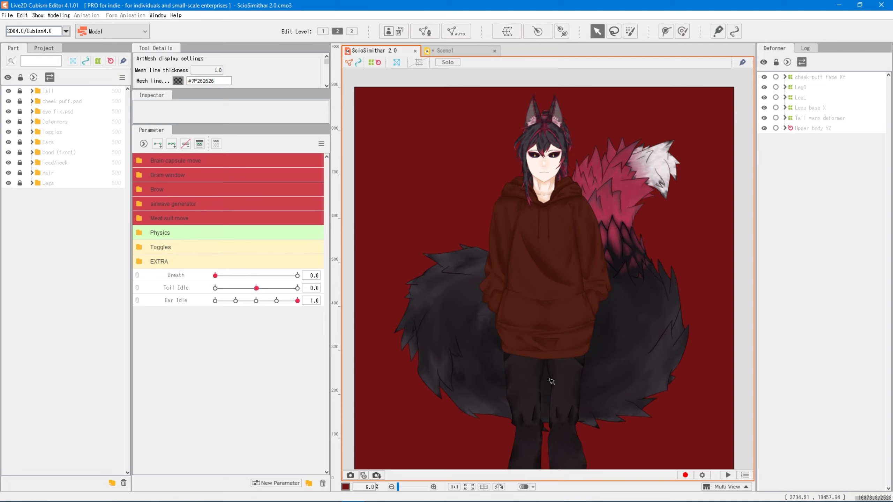
Step: Export the model for runtime as a moc3 file named Scio IDLE in the Scio idle test folder
mouse_move(181, 302)
mouse_down()
mouse_move(181, 277)
mouse_move(183, 308)
mouse_up()
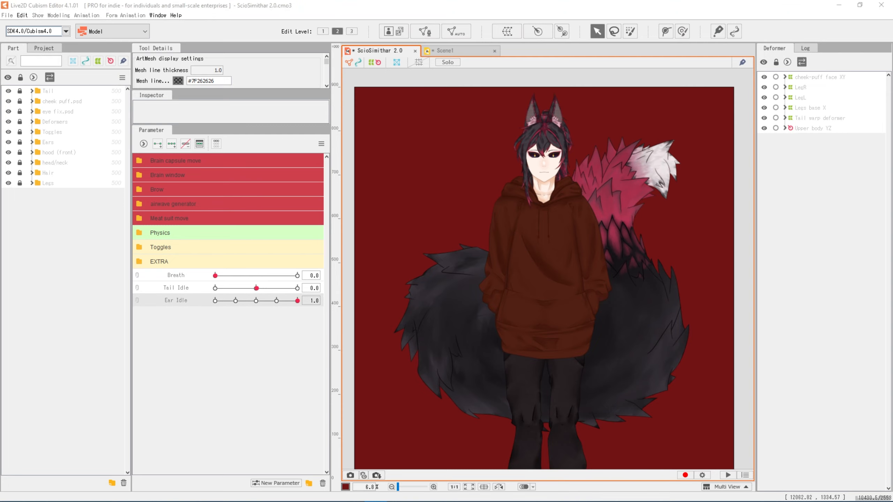
click(8, 15)
mouse_move(53, 145)
click(162, 145)
click(428, 352)
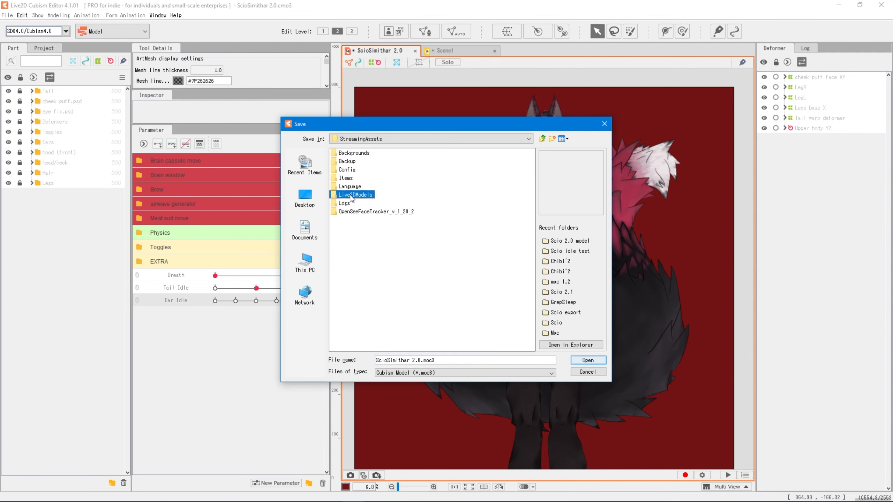
drag(387, 360, 421, 360)
text(idle)
key(Return)
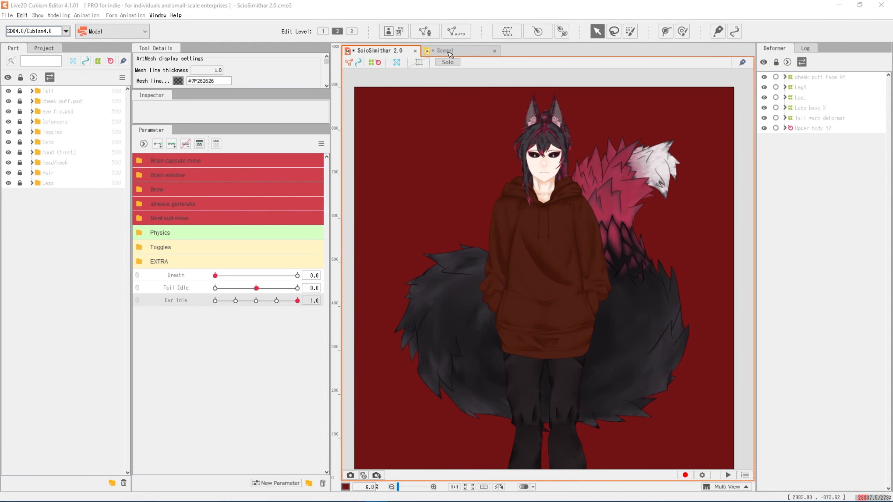
Step: Export the selected Scene1 animation as the motion file Scene1.motion3.json in the Scio idle test folder
click(447, 51)
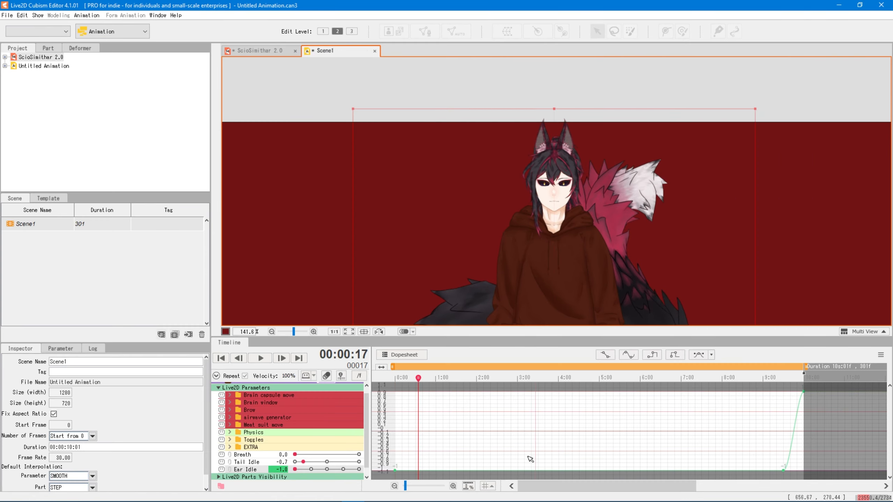
click(7, 15)
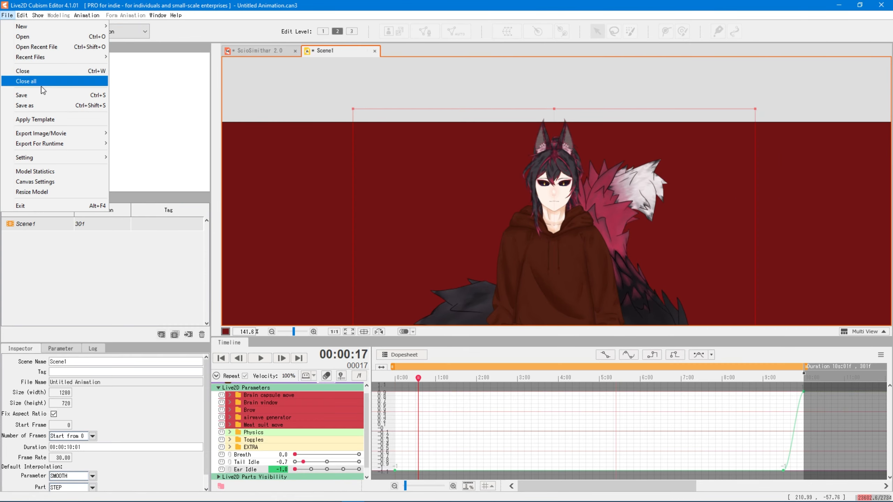
mouse_move(65, 143)
click(144, 168)
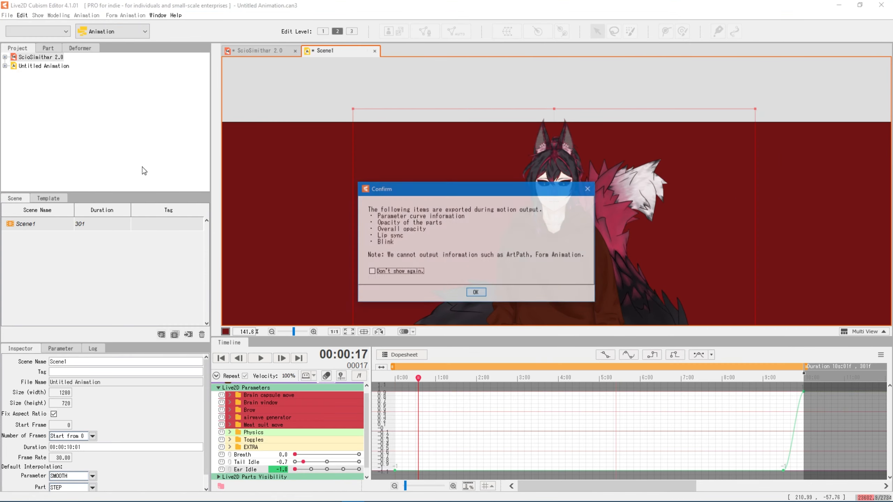
click(475, 293)
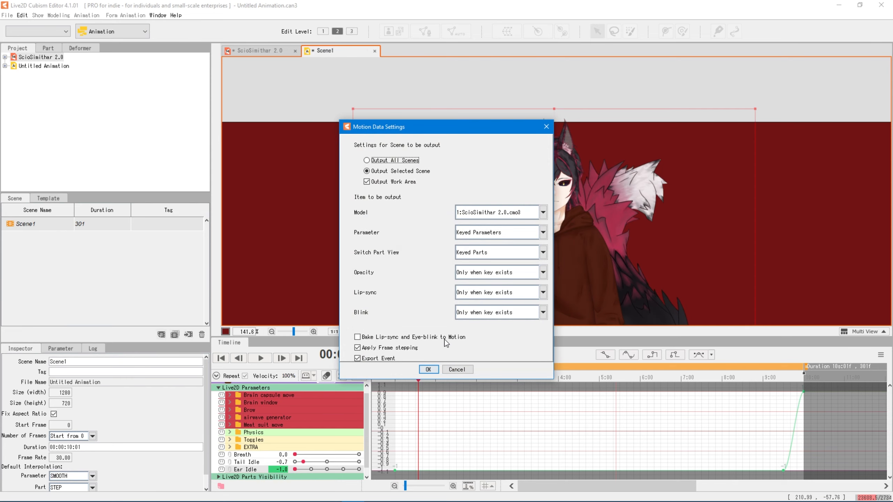
click(428, 369)
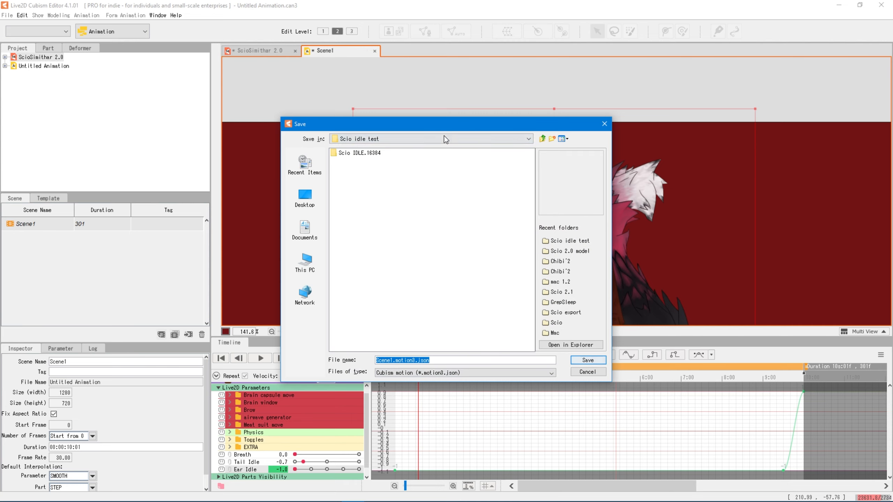
click(587, 361)
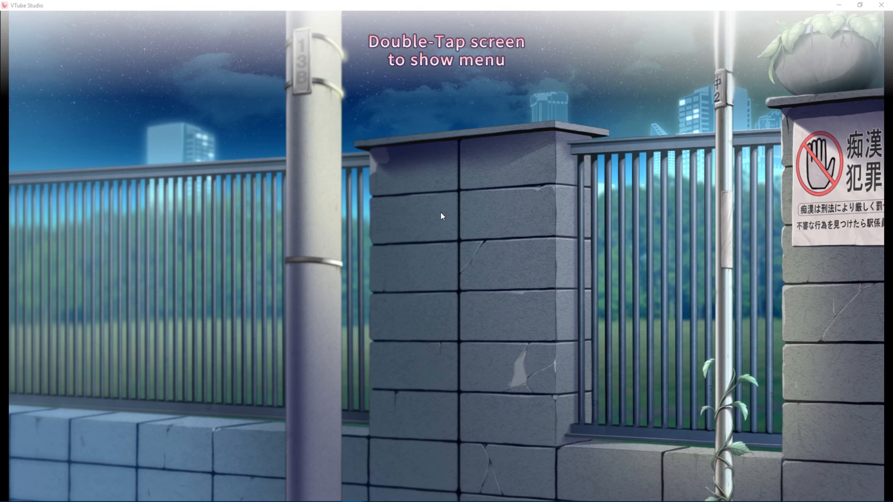
Step: Switch to VTube Studio and load the Scio IDLE model
double_click(137, 256)
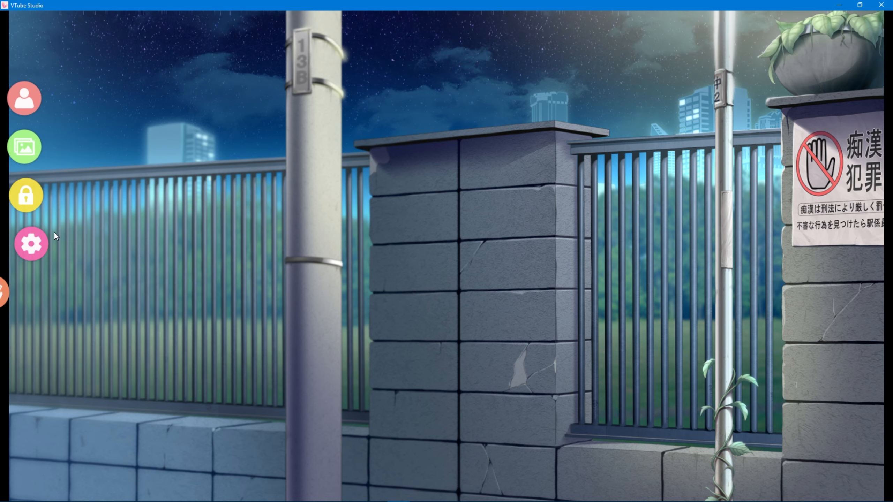
click(18, 106)
click(761, 405)
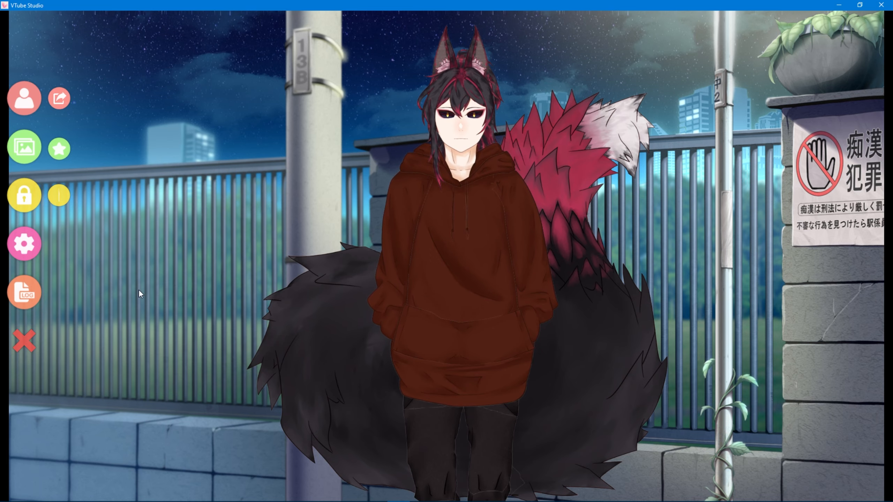
Step: Assign Scene1 as the idle animation in the Scio IDLE model settings
click(35, 248)
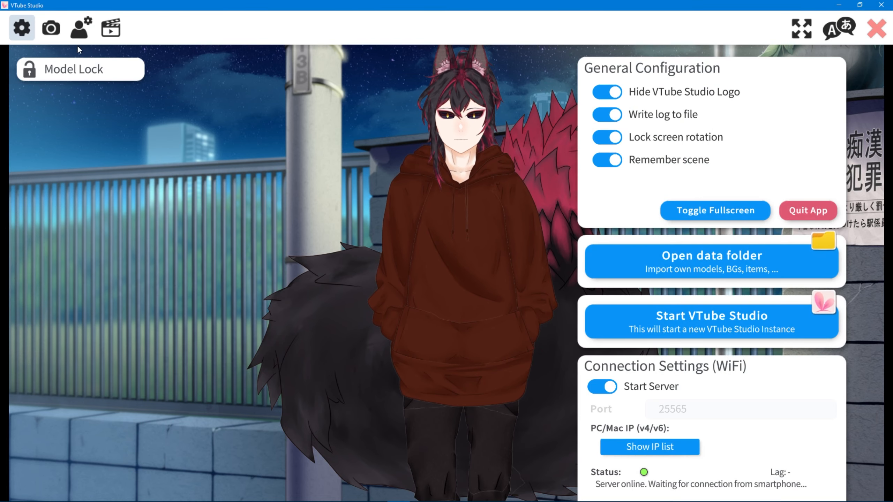
click(79, 33)
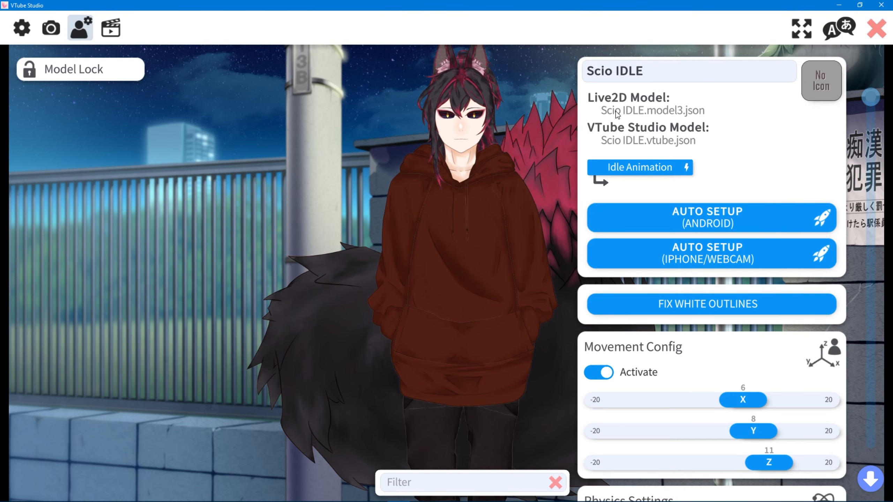
click(653, 170)
click(388, 231)
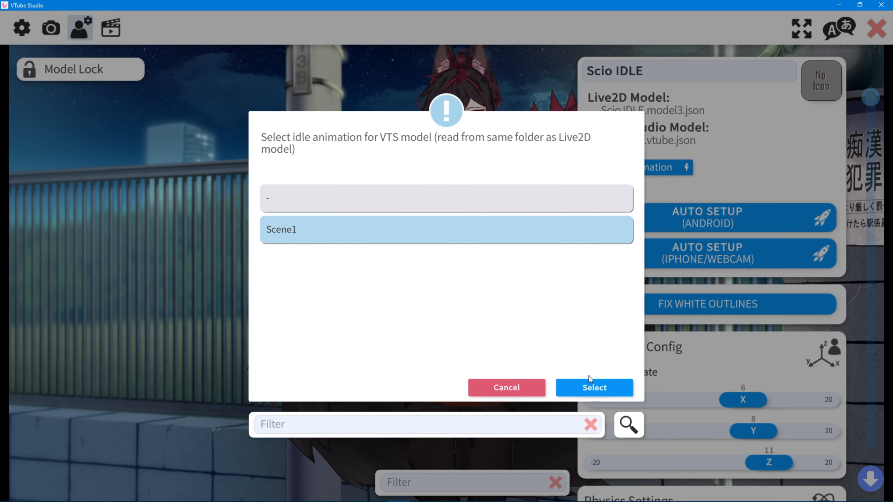
click(592, 387)
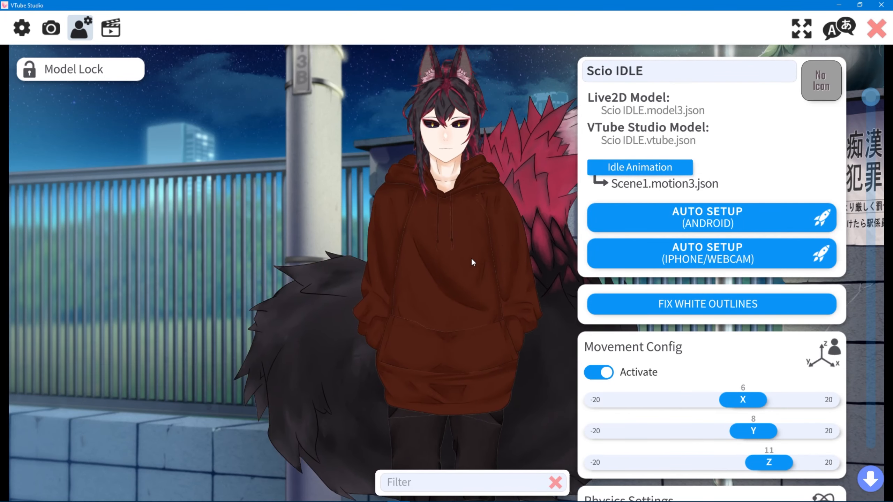
Step: Close the settings, move the character lower in the scene and enlarge it to frame the upper body
double_click(475, 284)
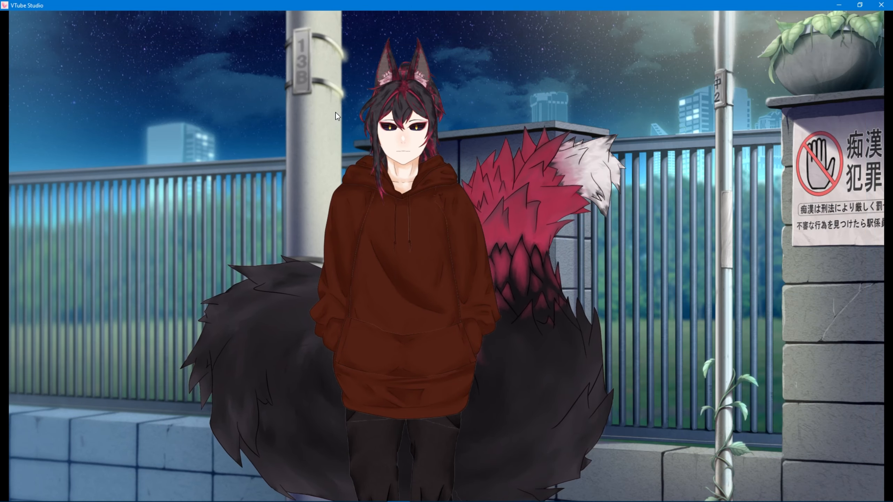
drag(436, 151, 511, 299)
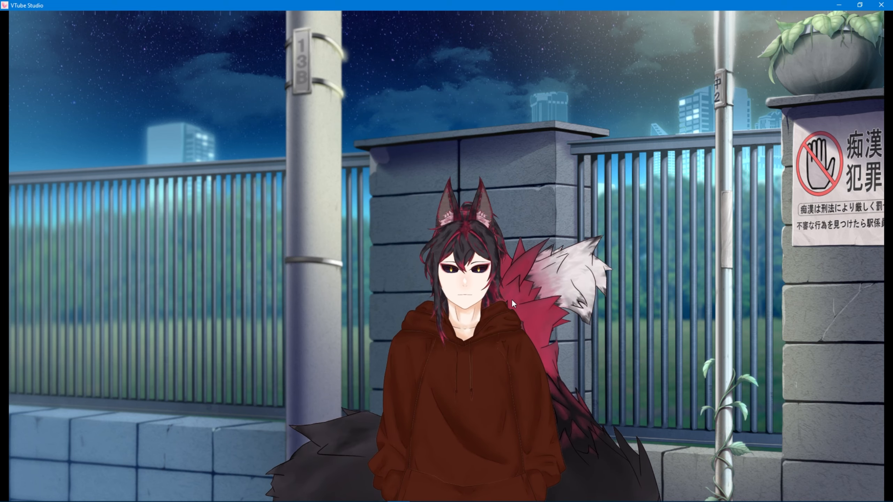
scroll(512, 300, up, 3)
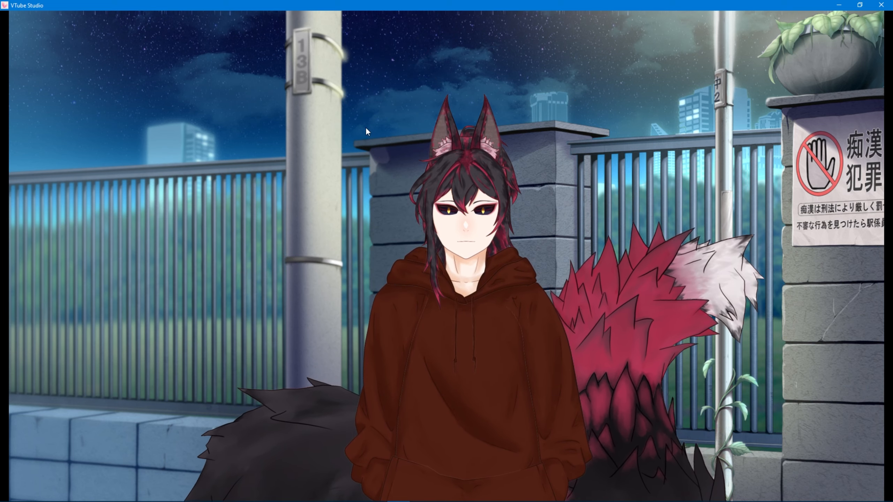